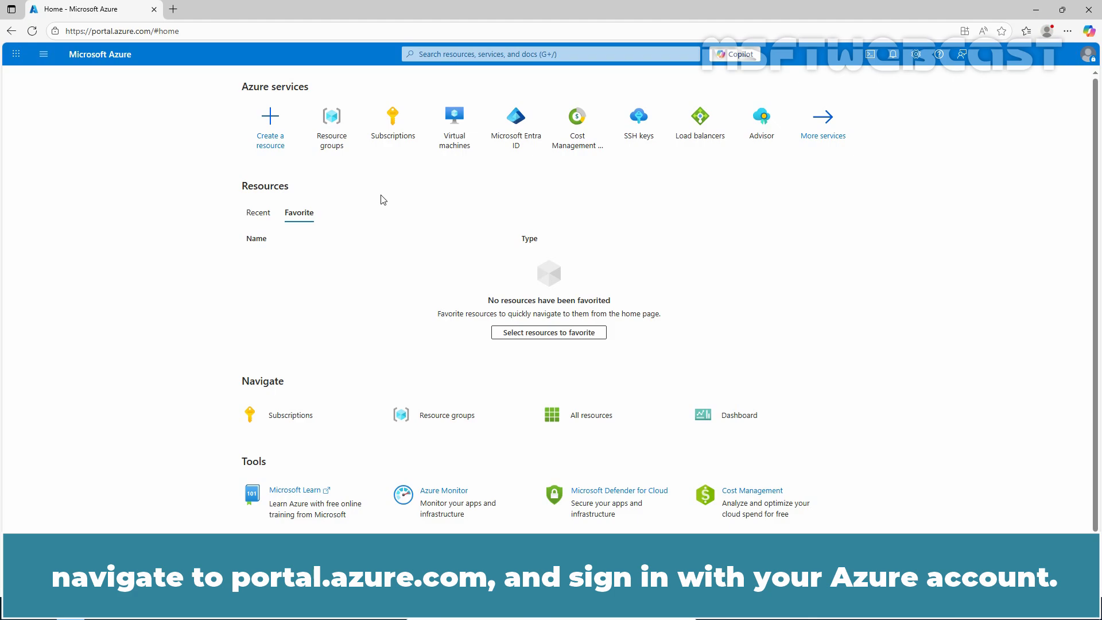
Search the portal for "azure compute gallery", open the Azure compute galleries service and start creating a new gallery.
left_click(457, 56)
type("azure com")
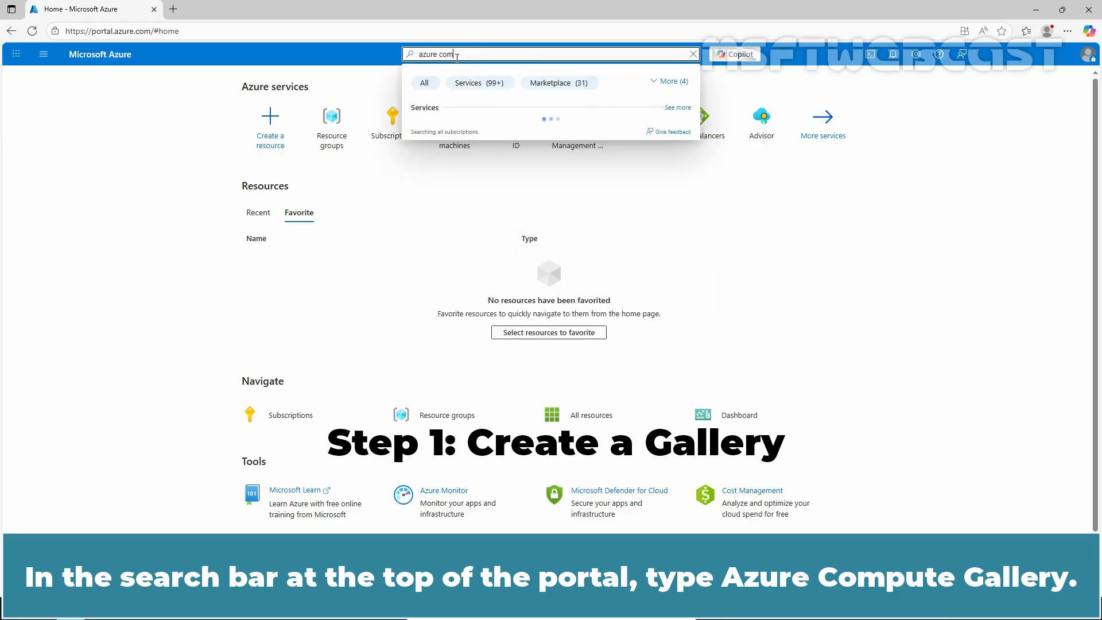
type("pute gallery")
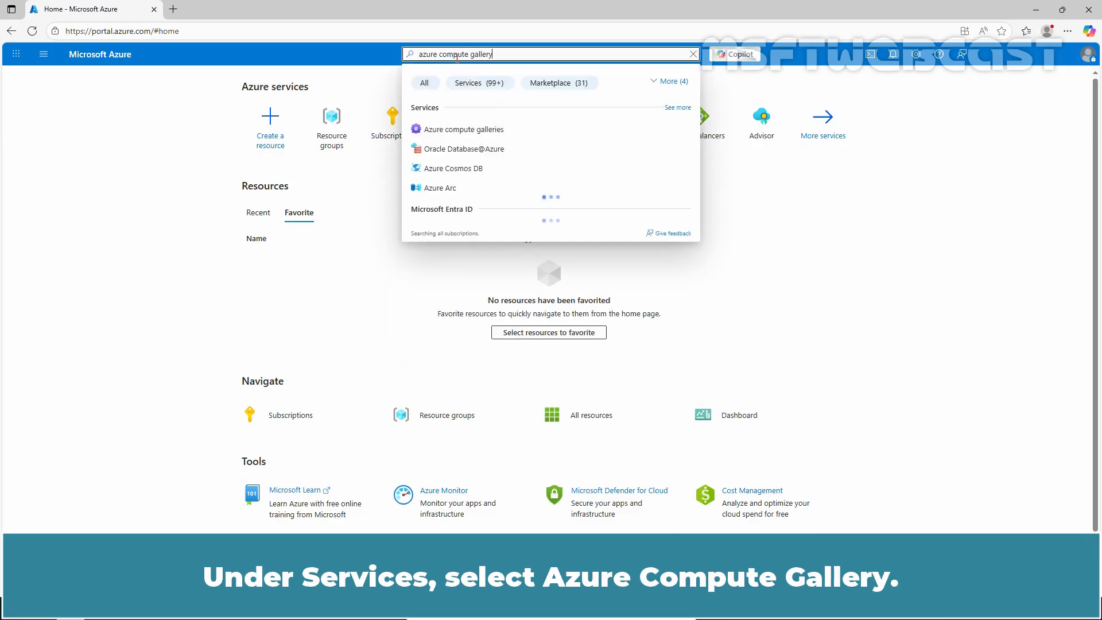
left_click(458, 137)
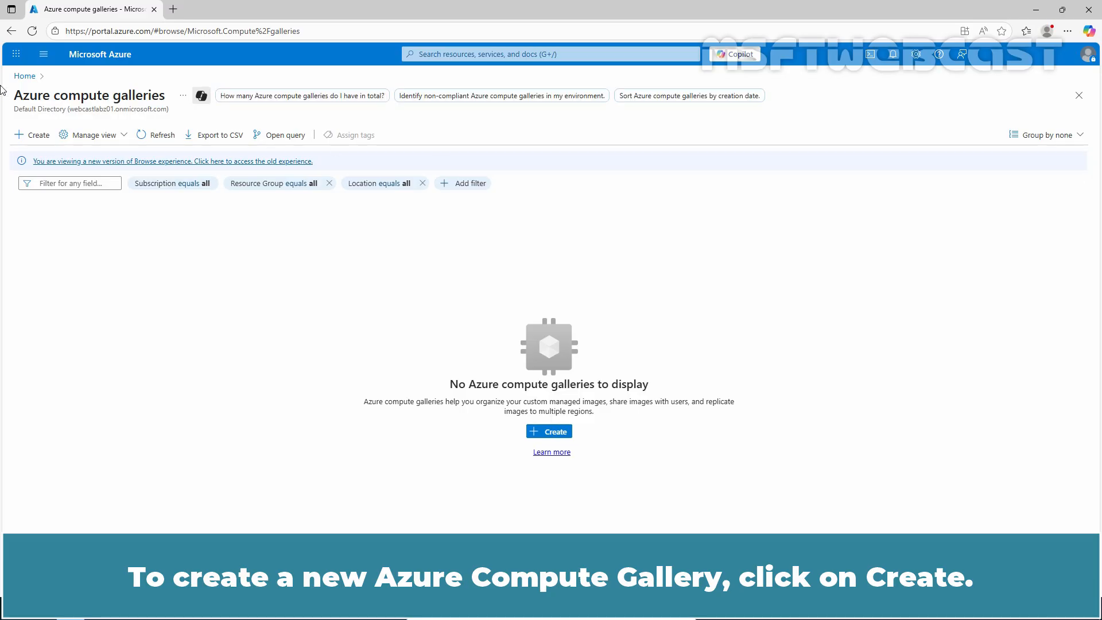
left_click(32, 136)
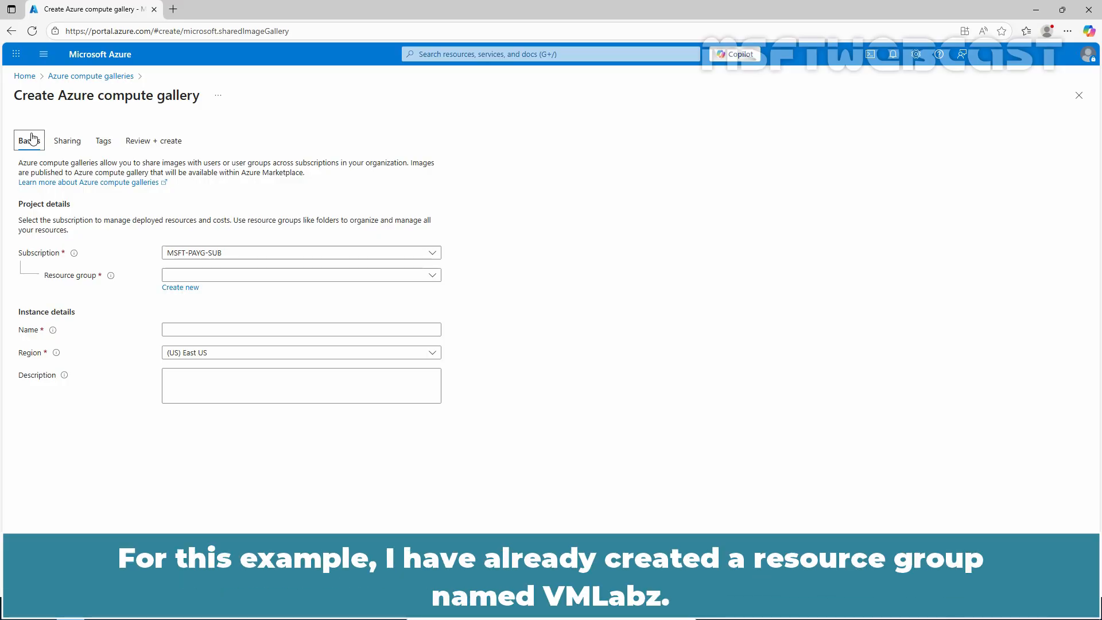
Choose the VMLabz resource group for the gallery and name it MSFT_CG01.
left_click(323, 281)
left_click(190, 334)
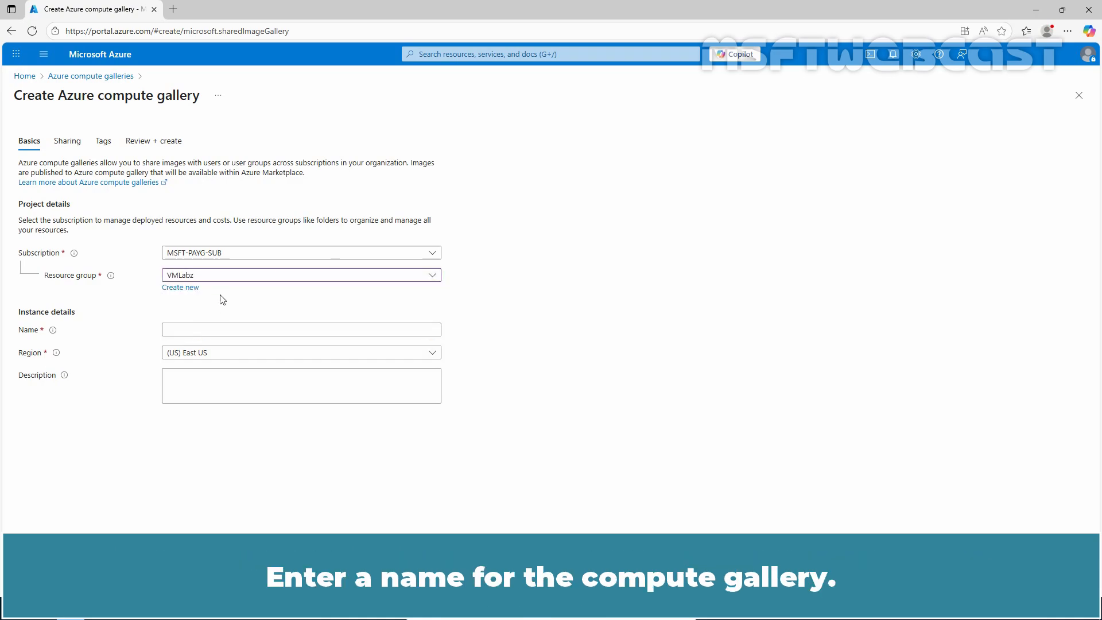
left_click(207, 331)
type("MS")
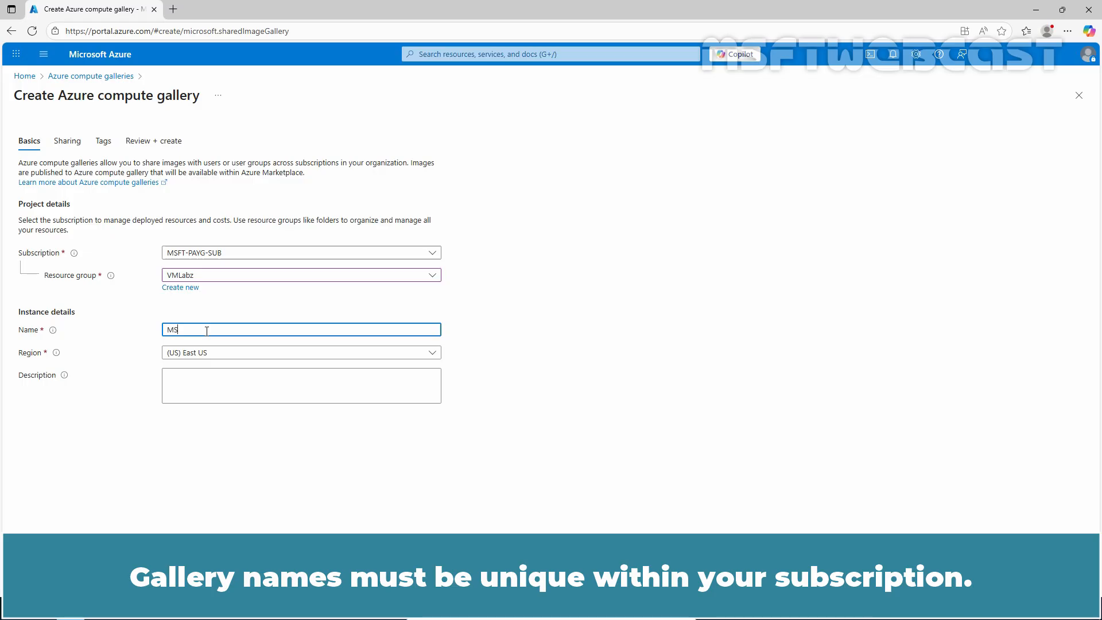
type("FT_CG01")
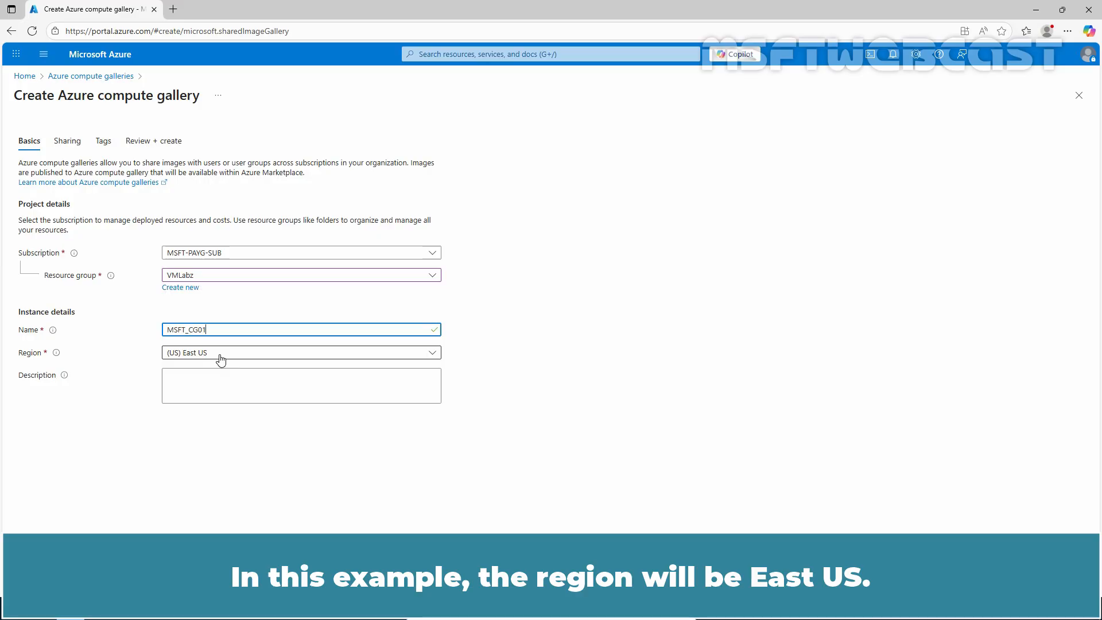
Enter "My Compute Gallery for Testing." as the gallery's description.
left_click(213, 389)
type("My")
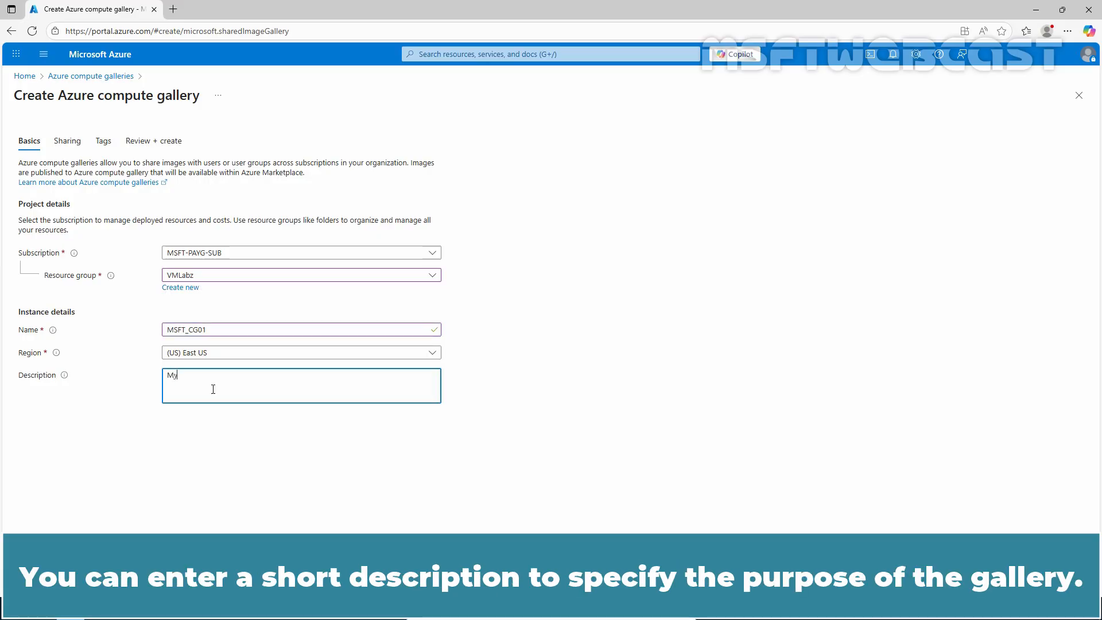
type(" Compute ")
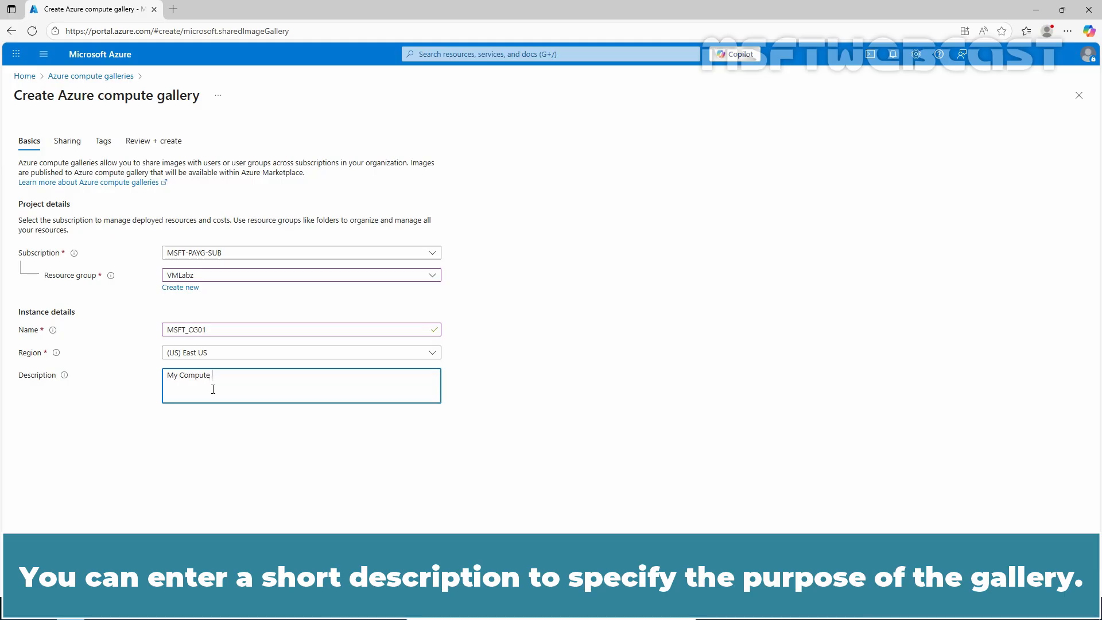
type("Gallery f")
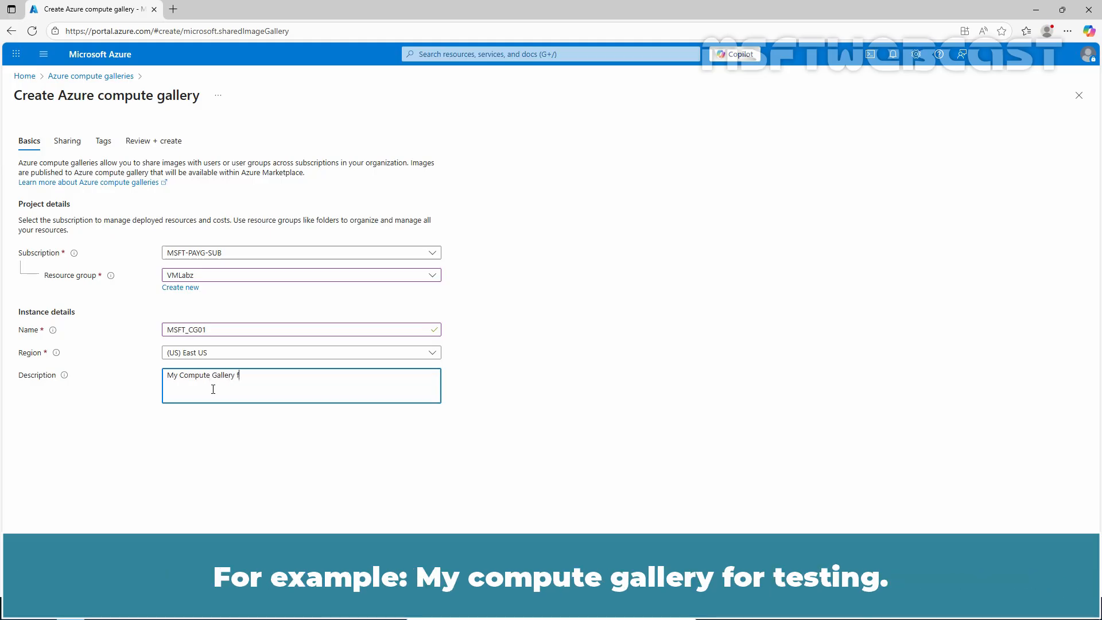
type("or Testing.")
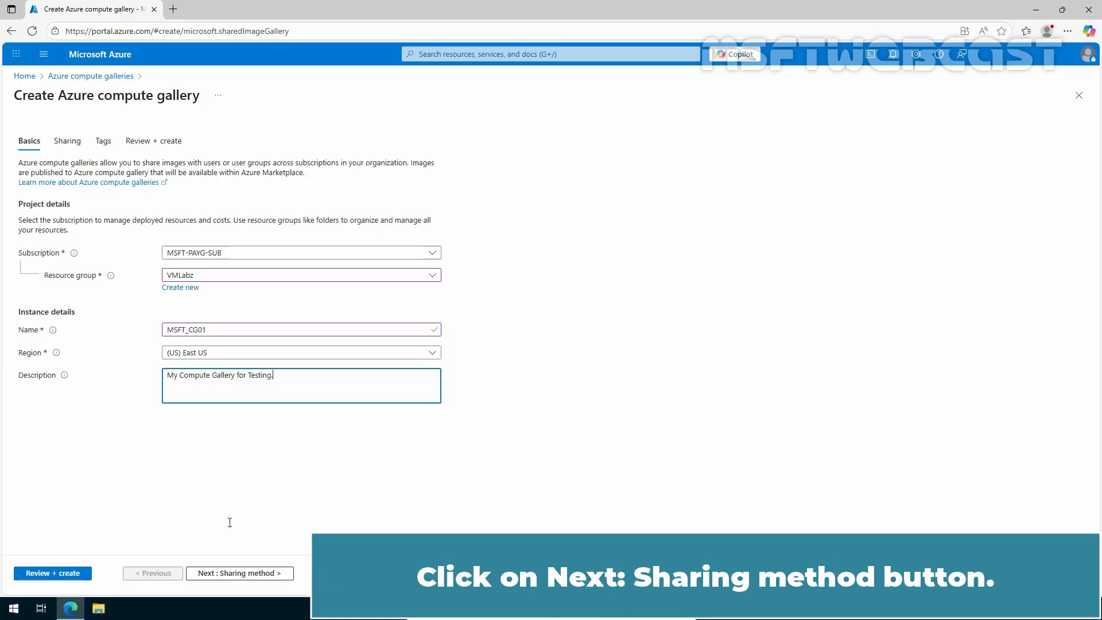
Create the gallery with the Role based access control (RBAC) sharing method and open the deployed resource.
left_click(230, 573)
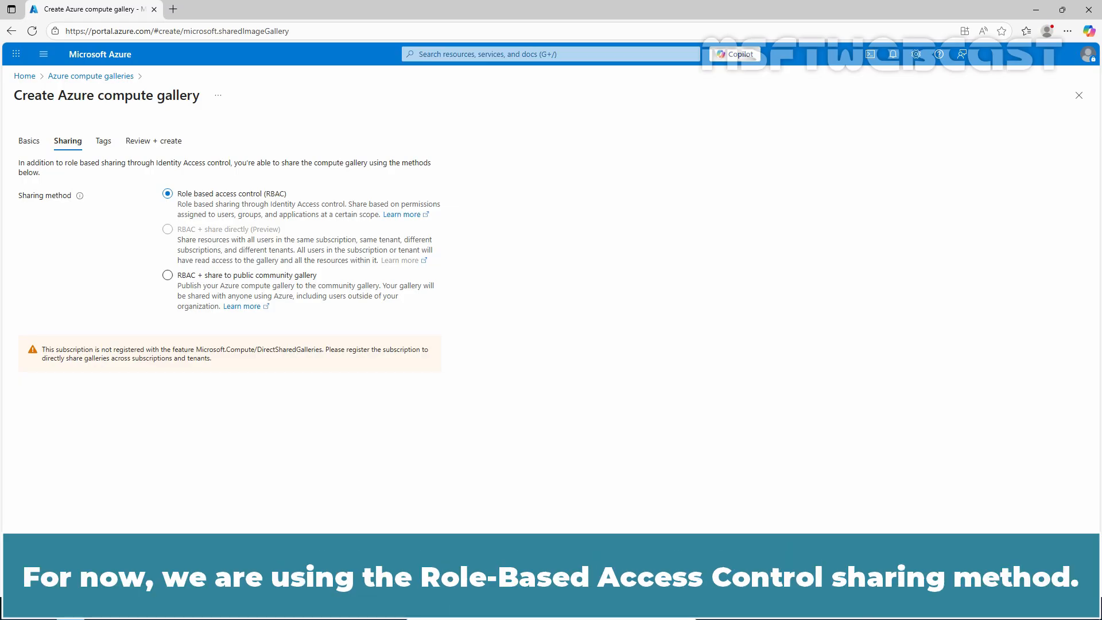
left_click(60, 572)
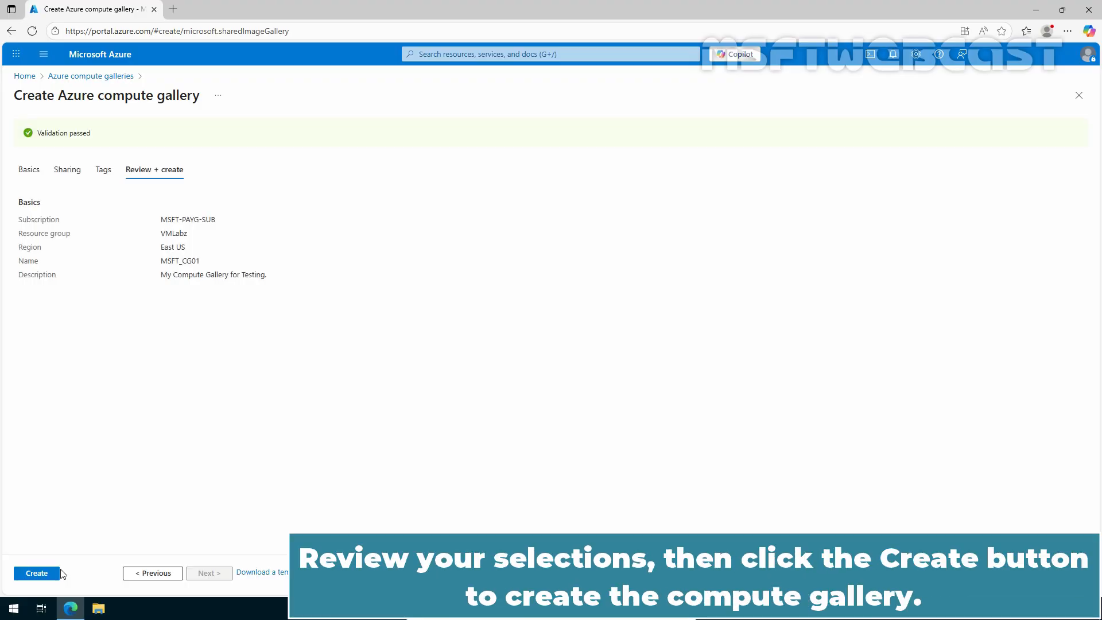
left_click(30, 574)
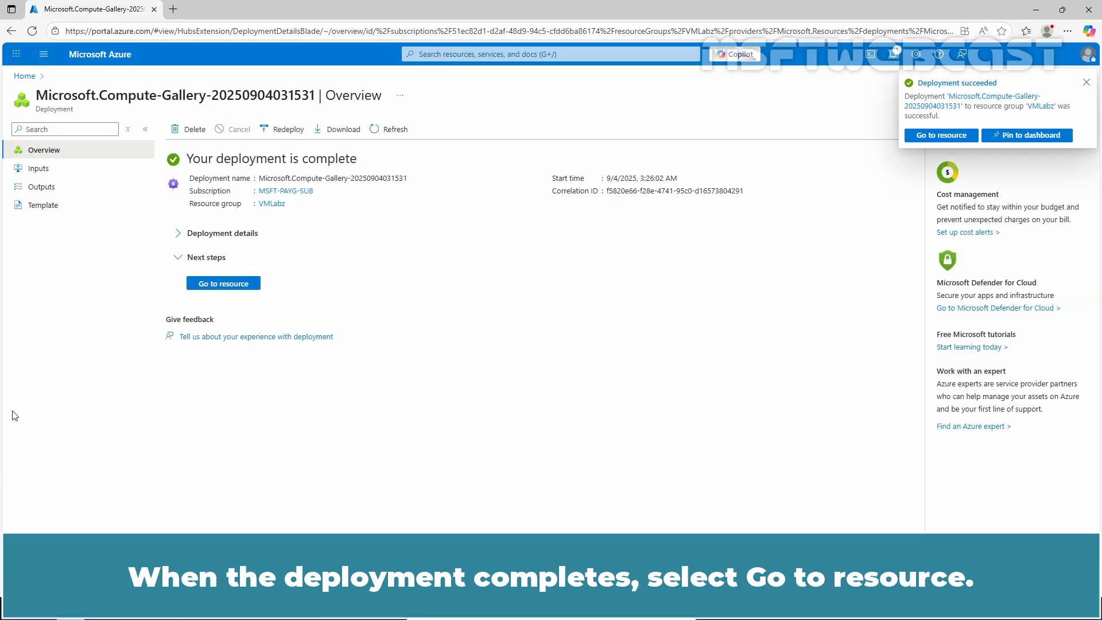
left_click(229, 286)
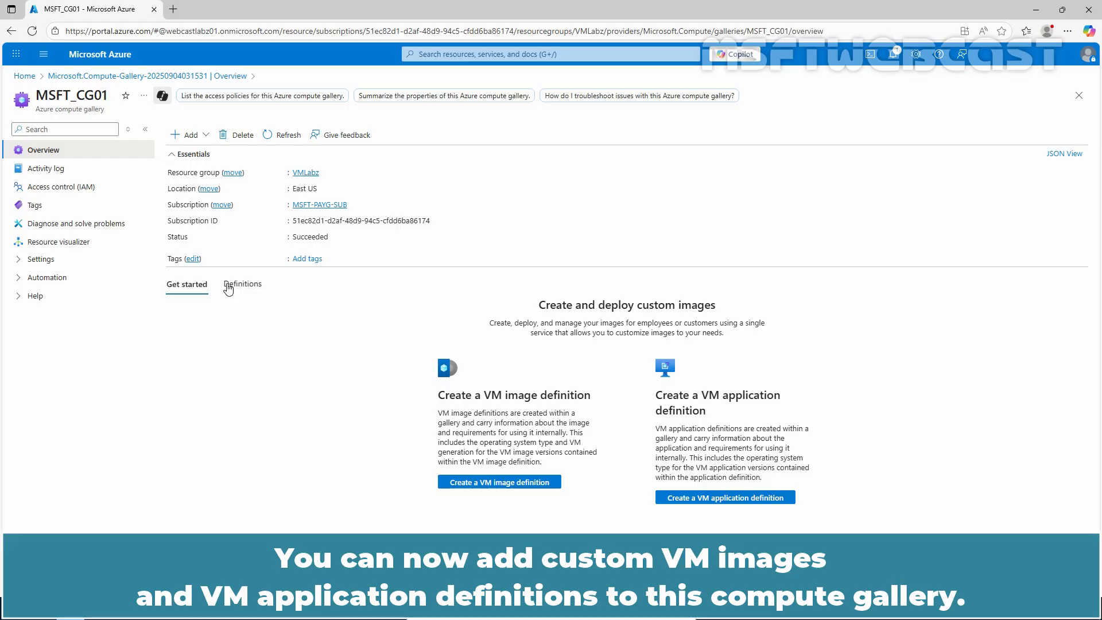
left_click(194, 136)
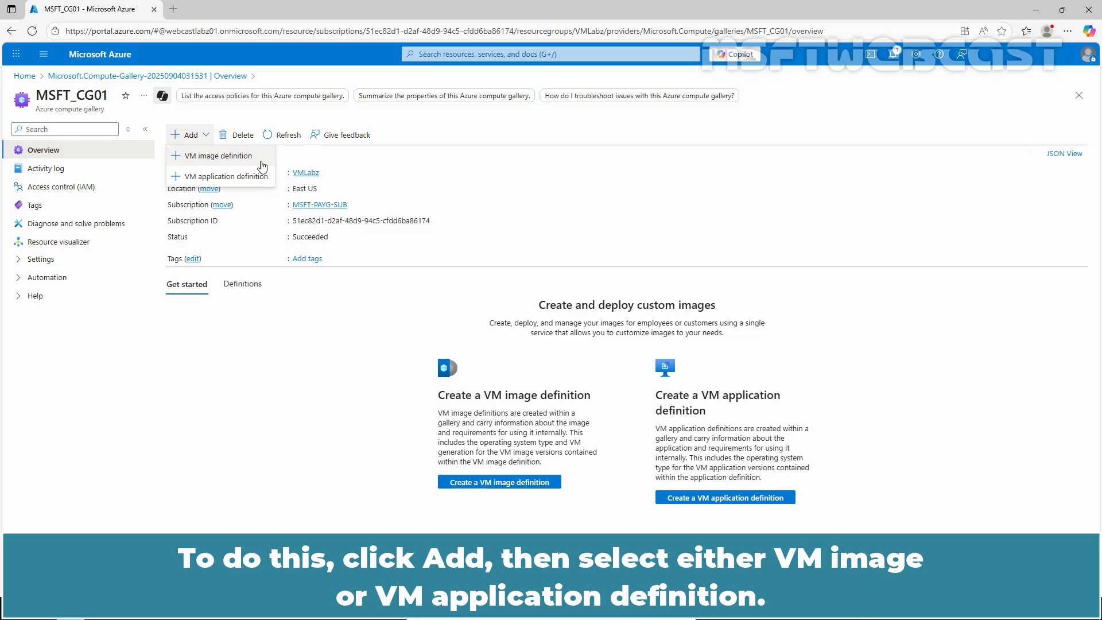
left_click(320, 384)
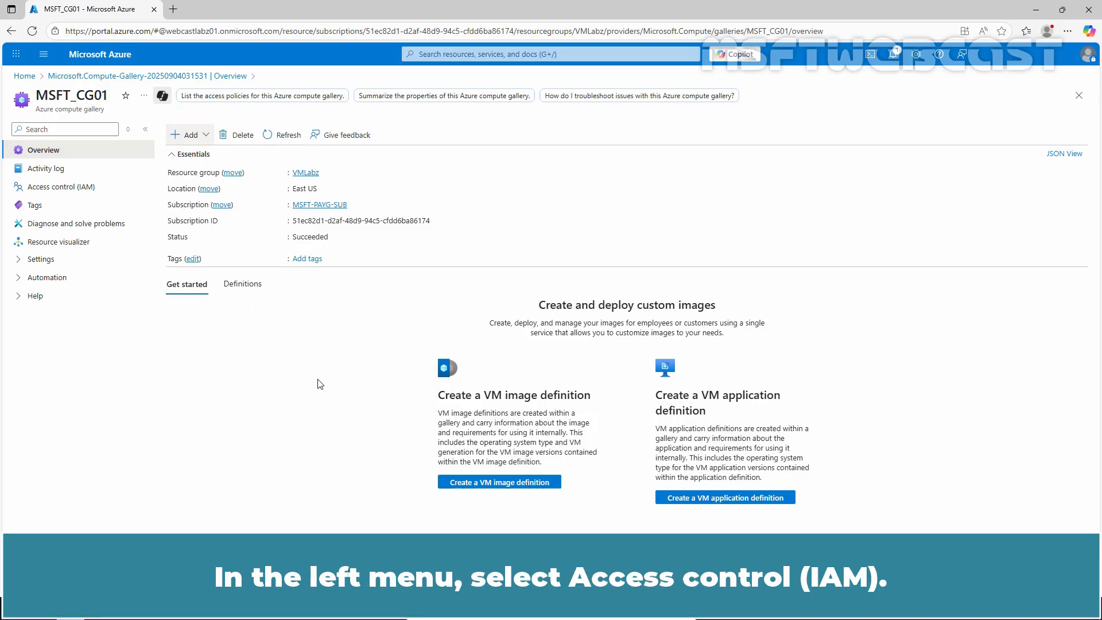
Add a role assignment in the gallery's access control (IAM) with the Reader role and proceed to its members.
left_click(66, 188)
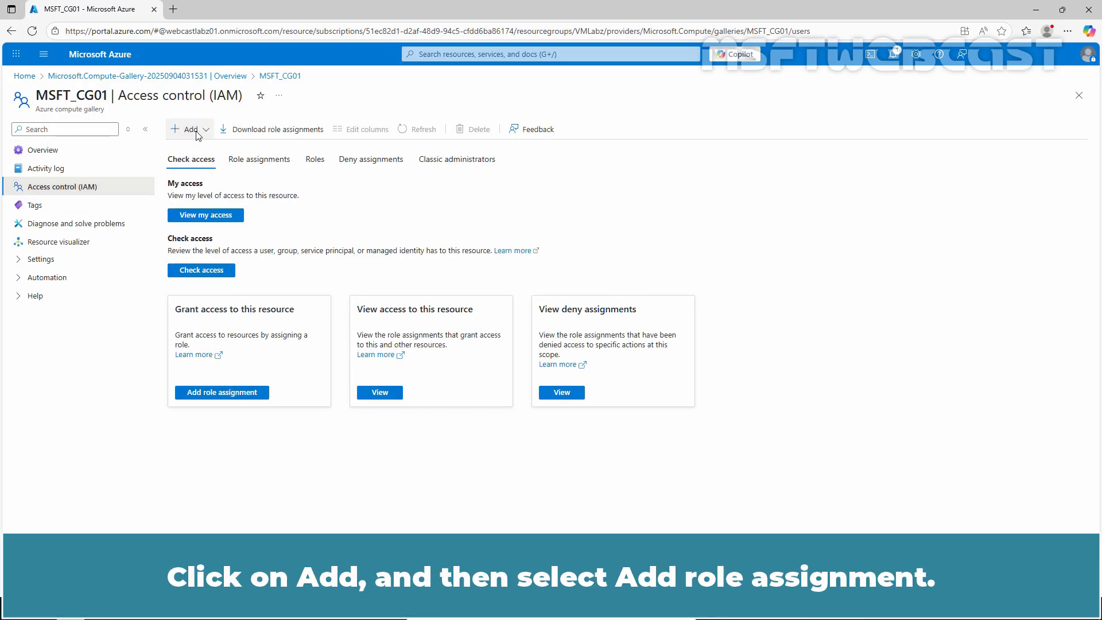
left_click(206, 149)
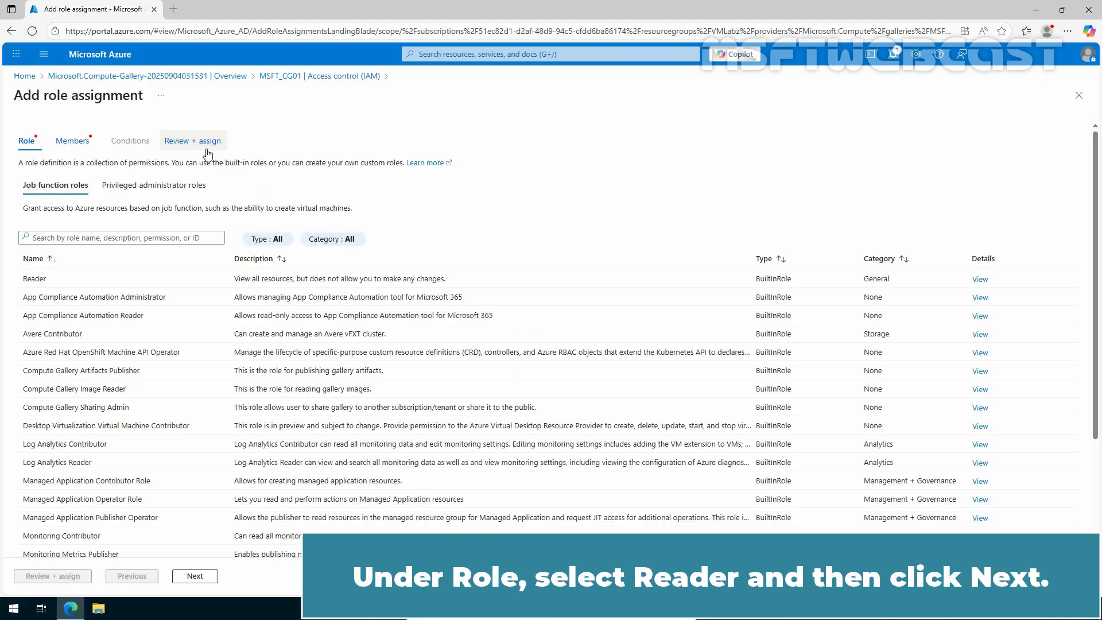
left_click(95, 281)
left_click(194, 576)
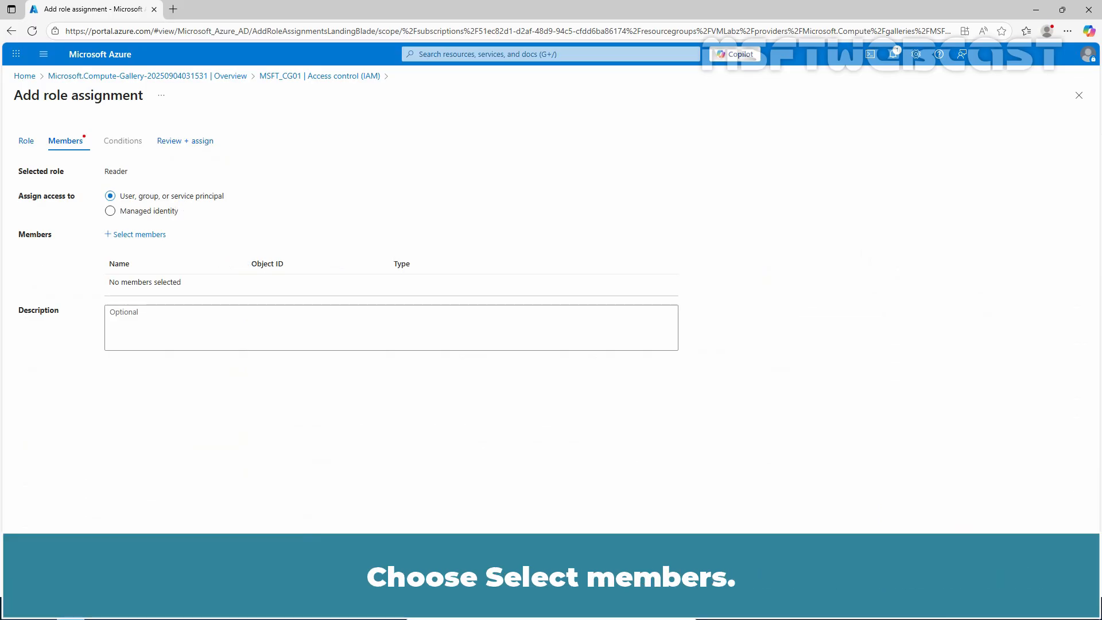
Assign the Reader role to the first listed user and display the gallery's role assignments.
left_click(145, 235)
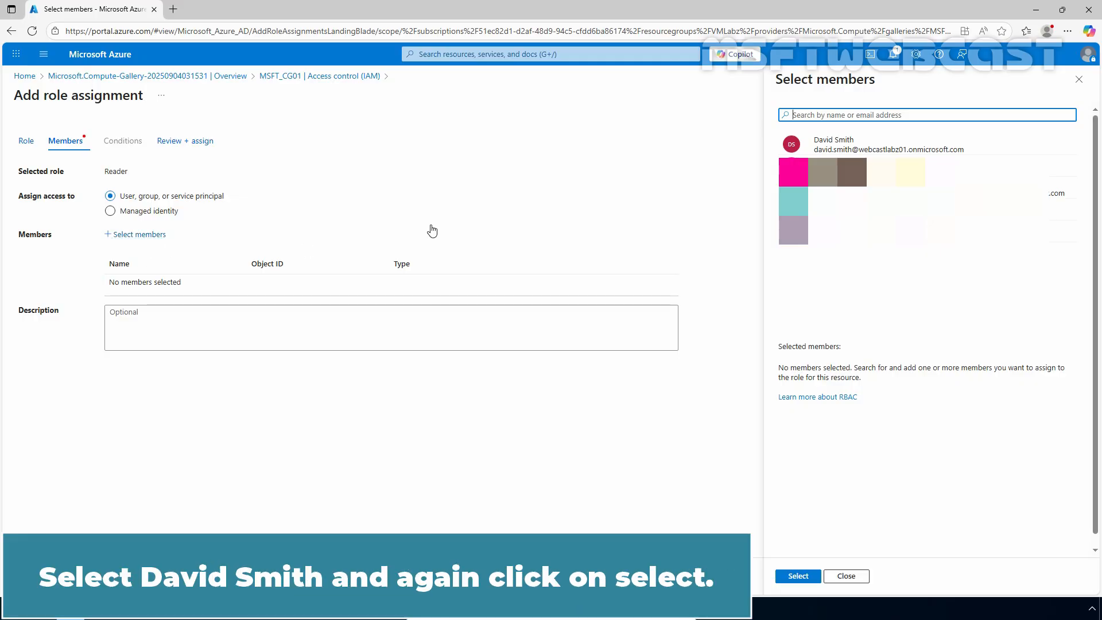
left_click(901, 143)
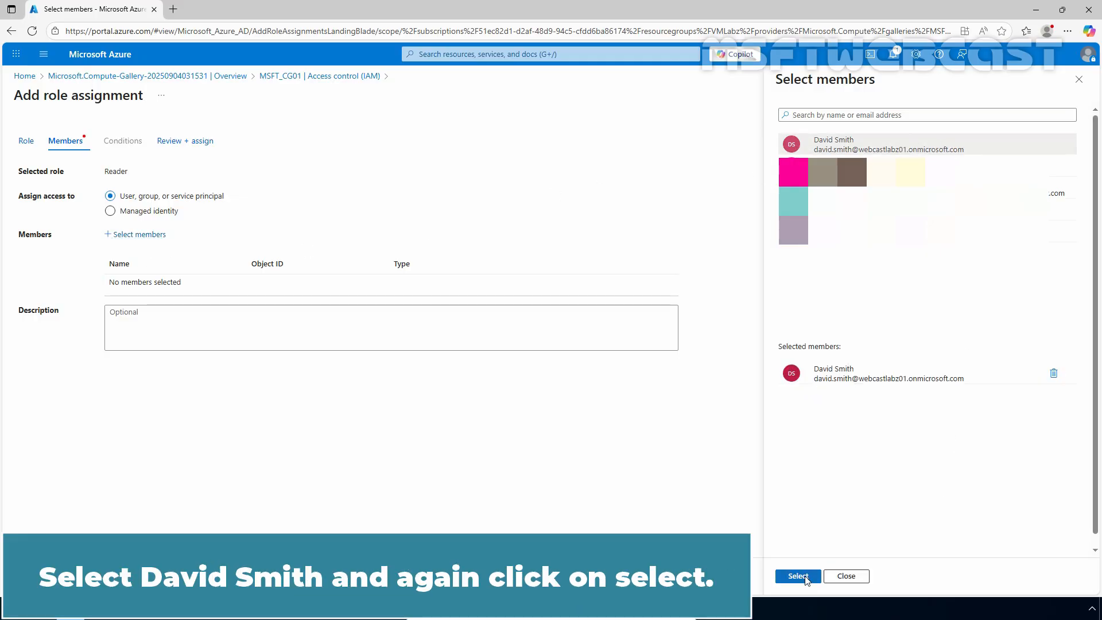
left_click(798, 577)
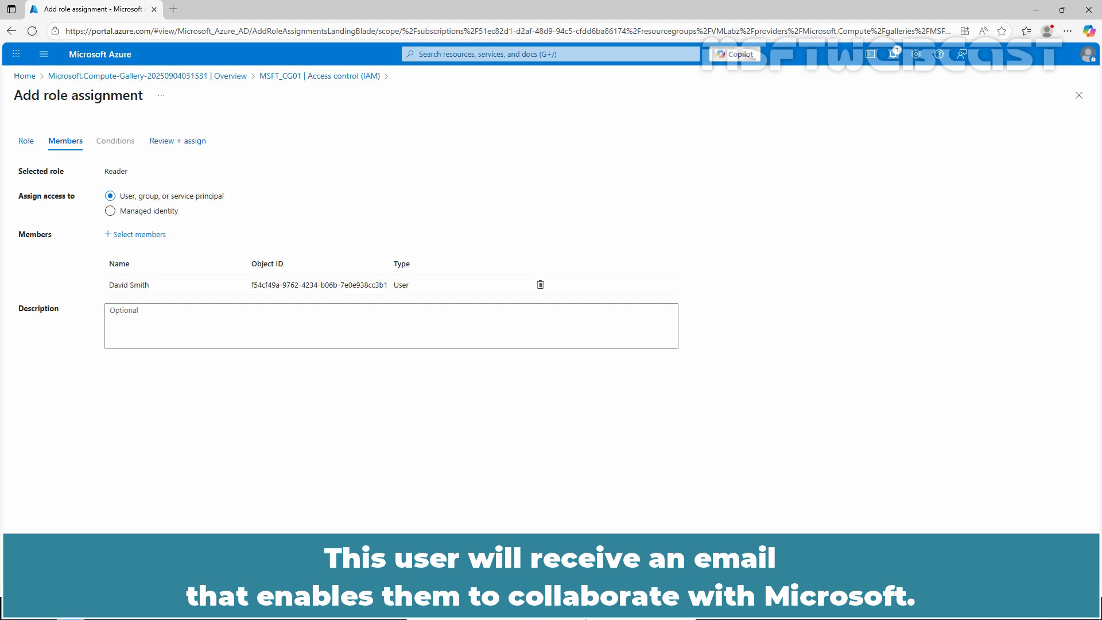
left_click(210, 577)
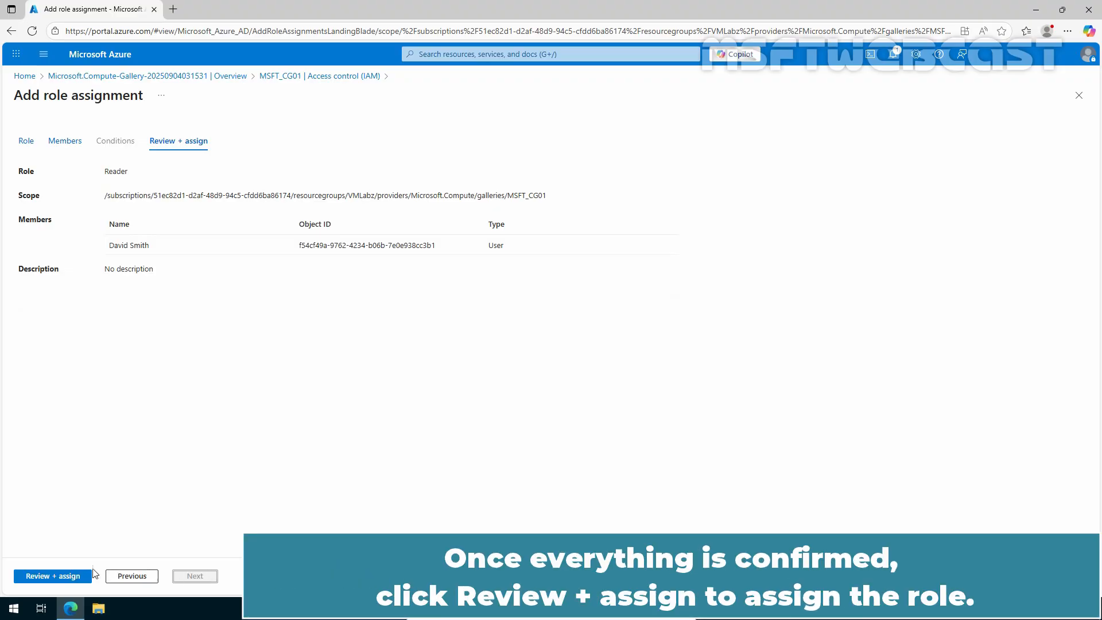
left_click(63, 576)
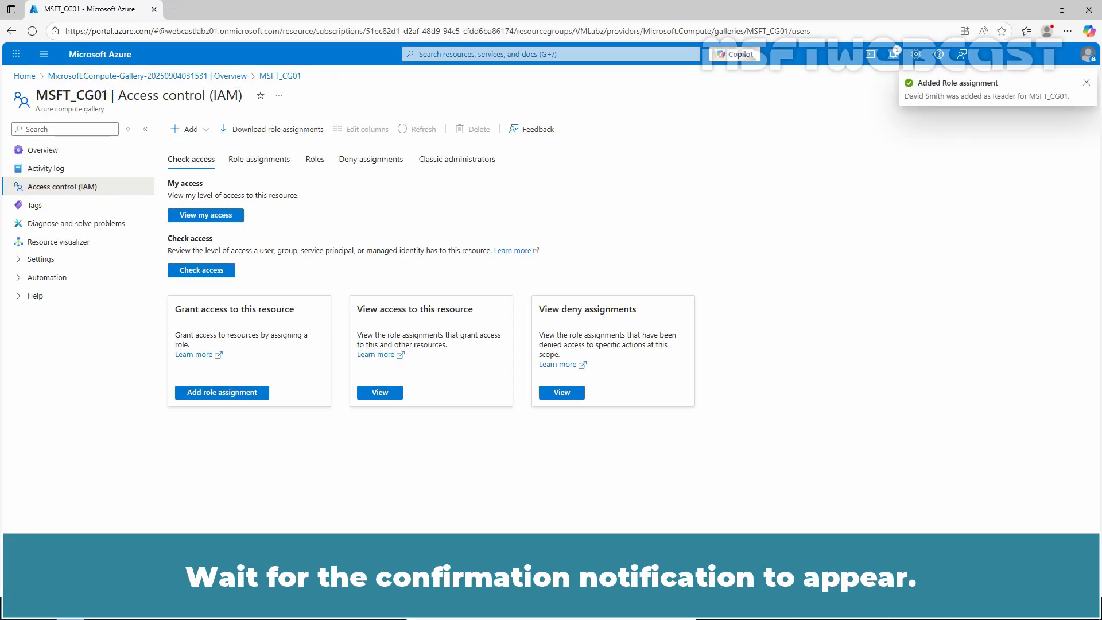
left_click(260, 160)
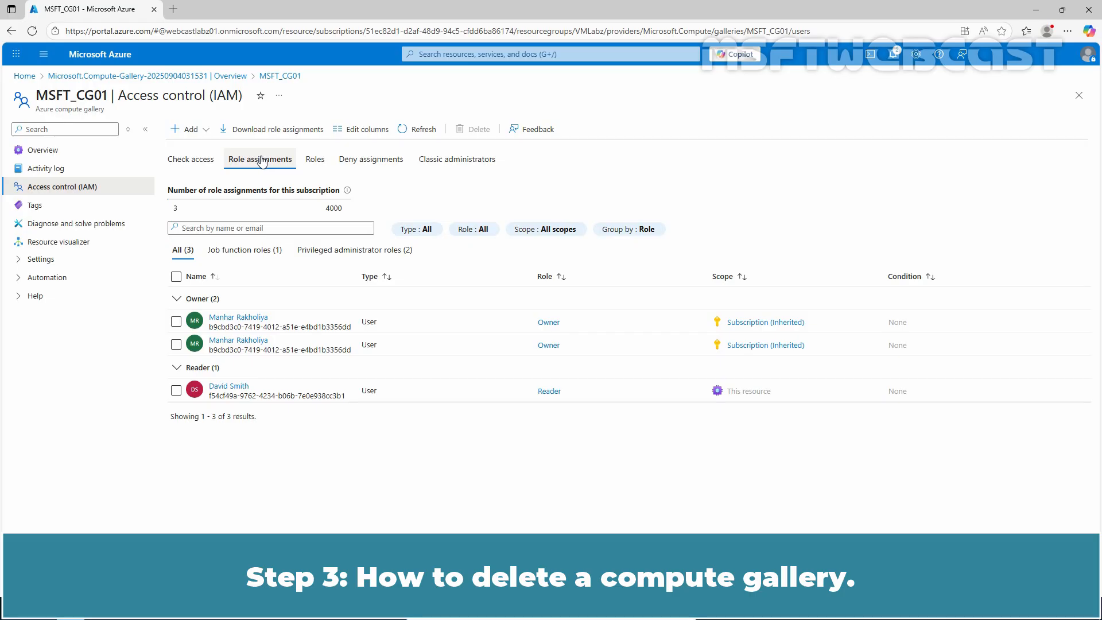
Request deletion of the MSFT_CG01 compute gallery from its overview.
left_click(68, 153)
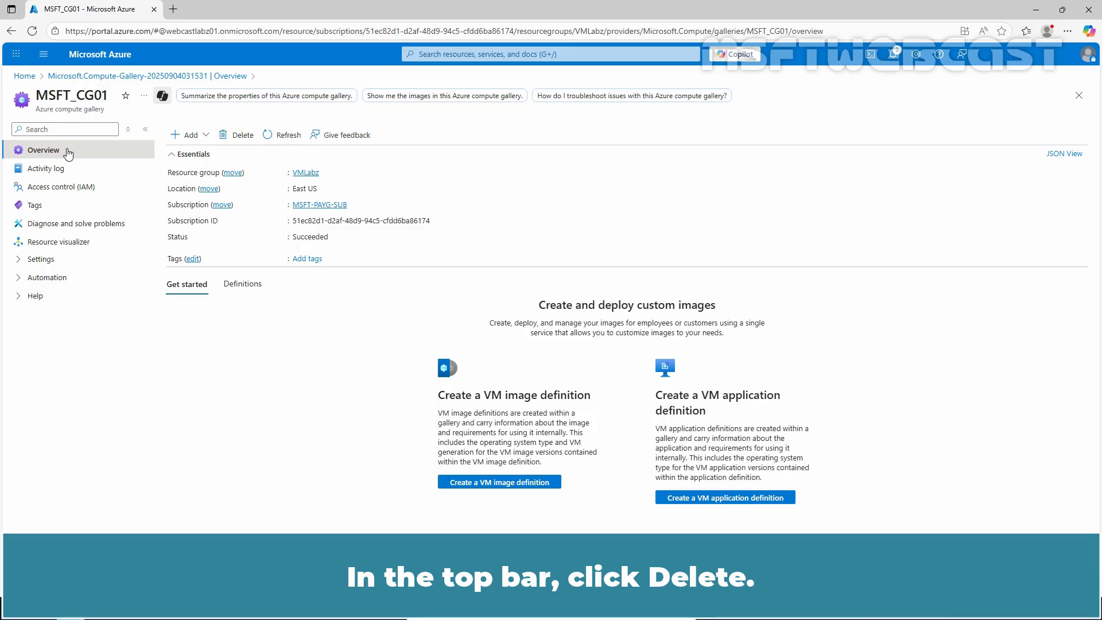
left_click(237, 135)
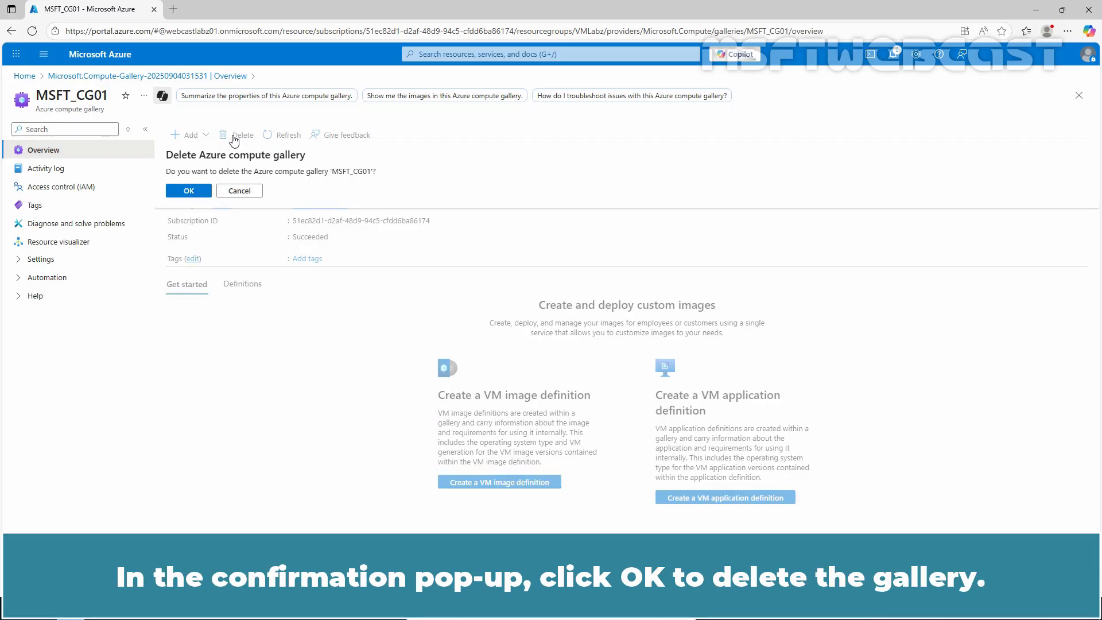